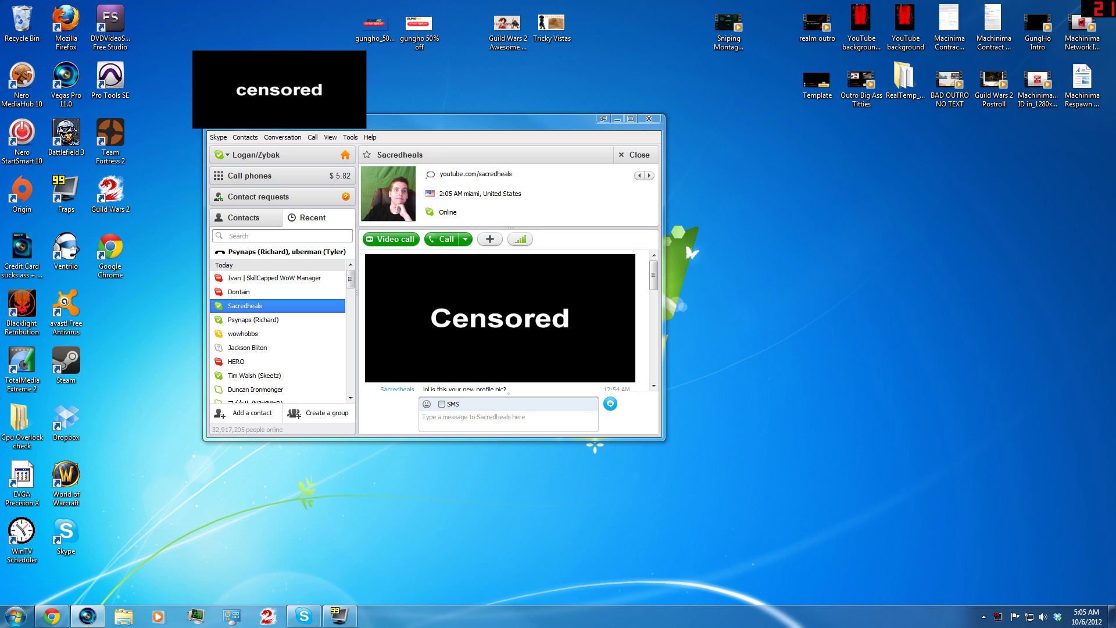
Step: Maximize the Skype window and open the chat with the contact warning about a Trojan
click(630, 118)
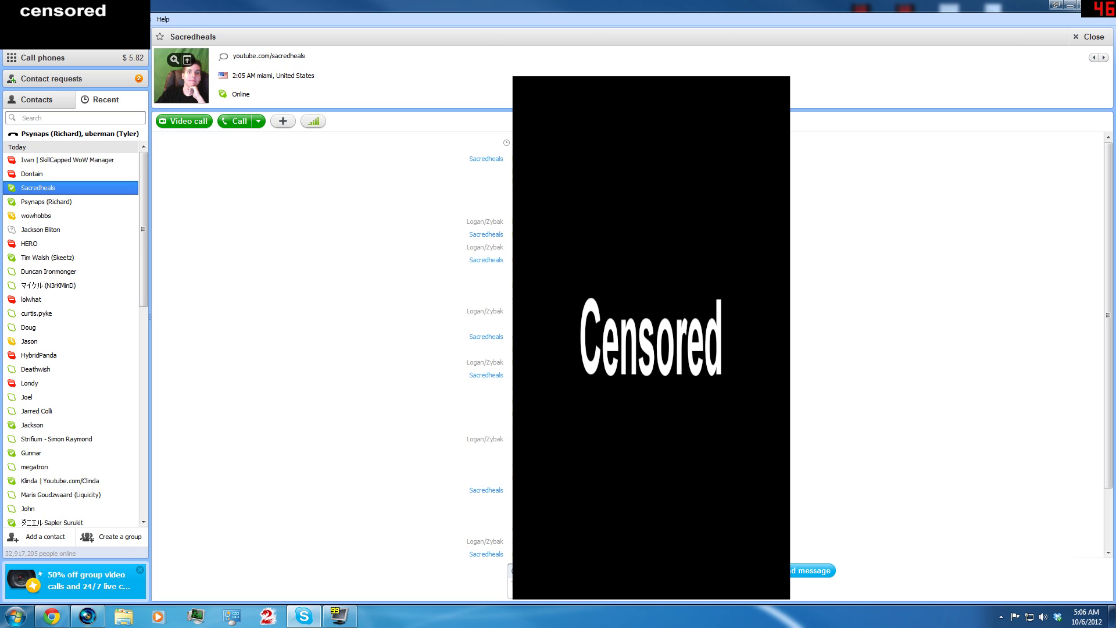
click(32, 174)
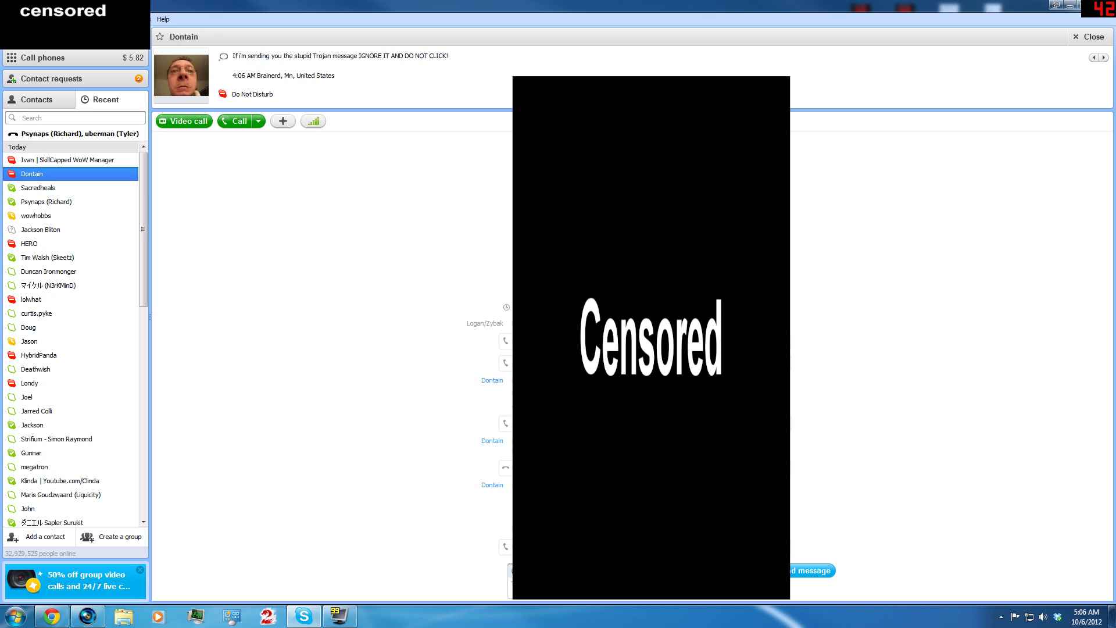
Step: Search 'sac' to open the Miami contact's chat, review its history, then clear the search
text(sac)
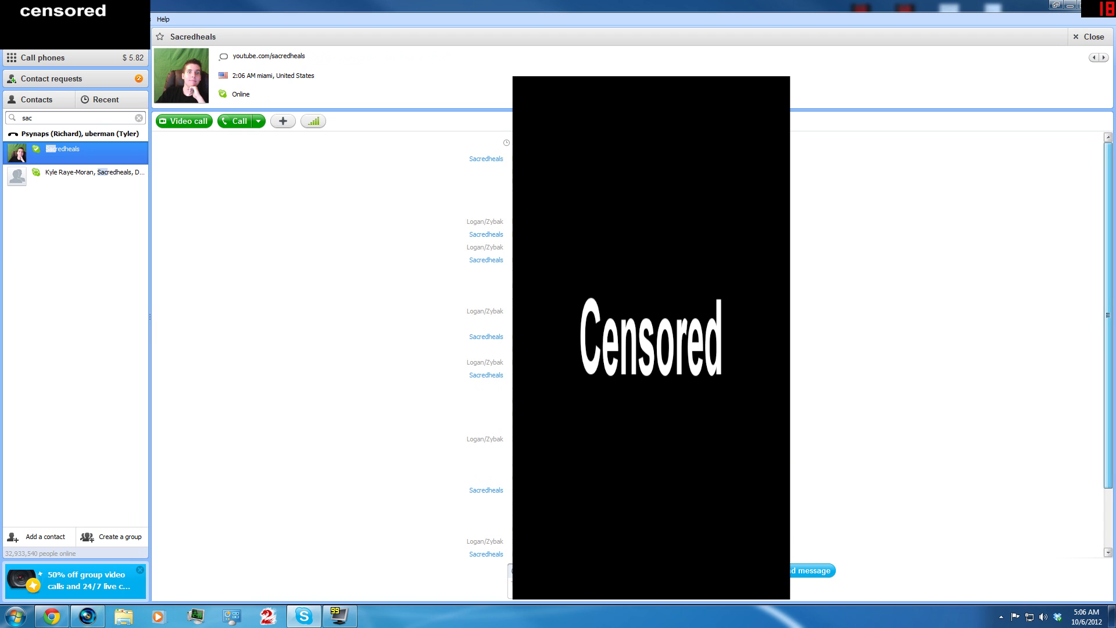
scroll(628, 346, down, 1)
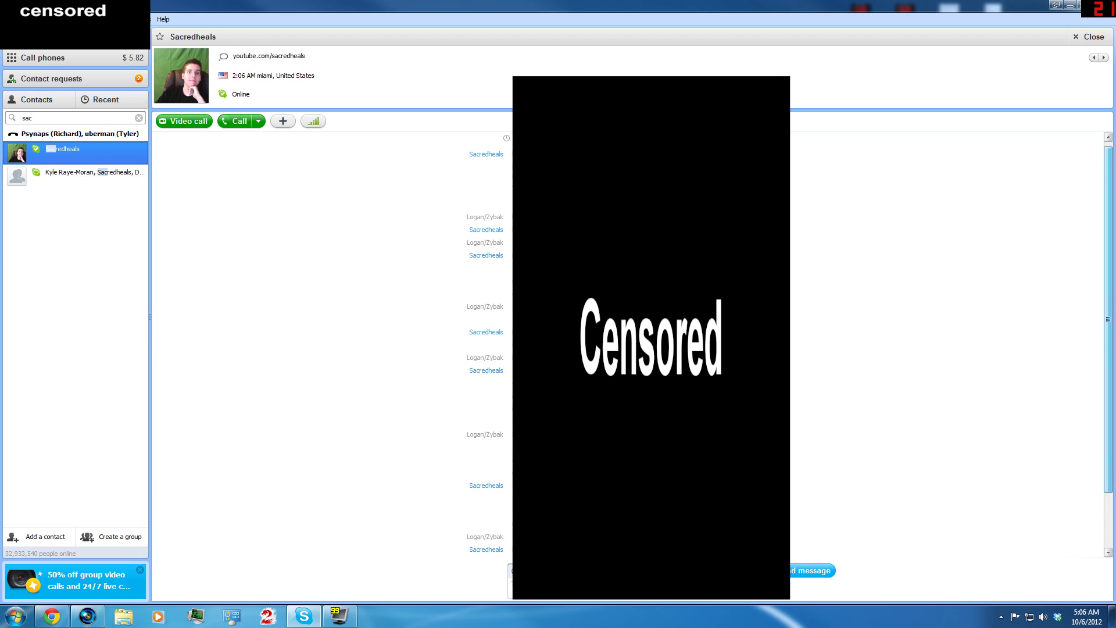
scroll(627, 346, down, 3)
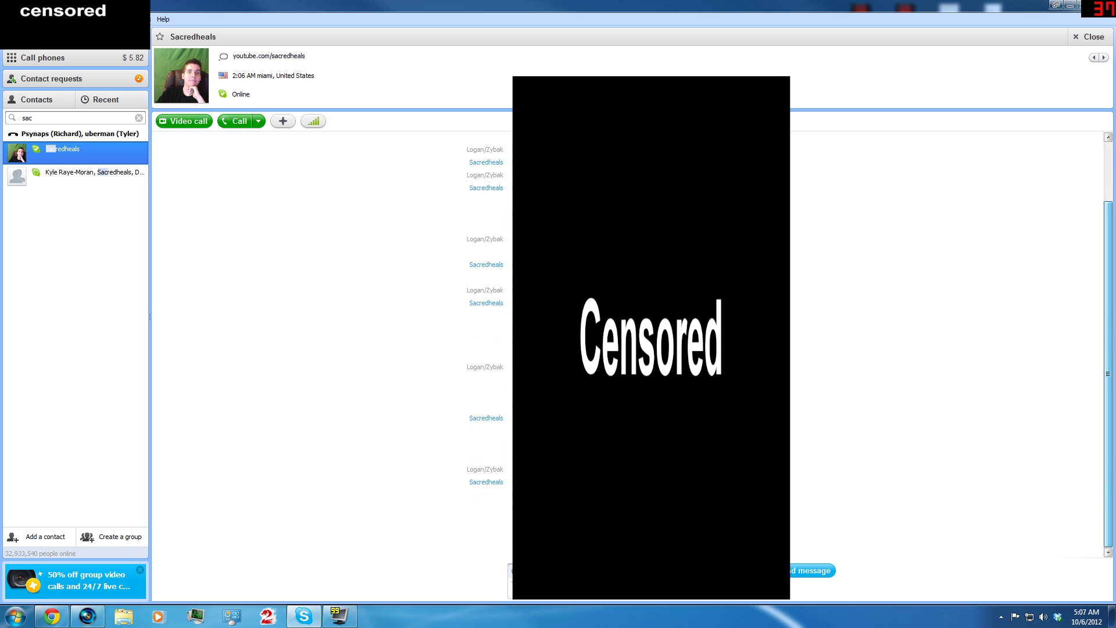
scroll(628, 346, up, 3)
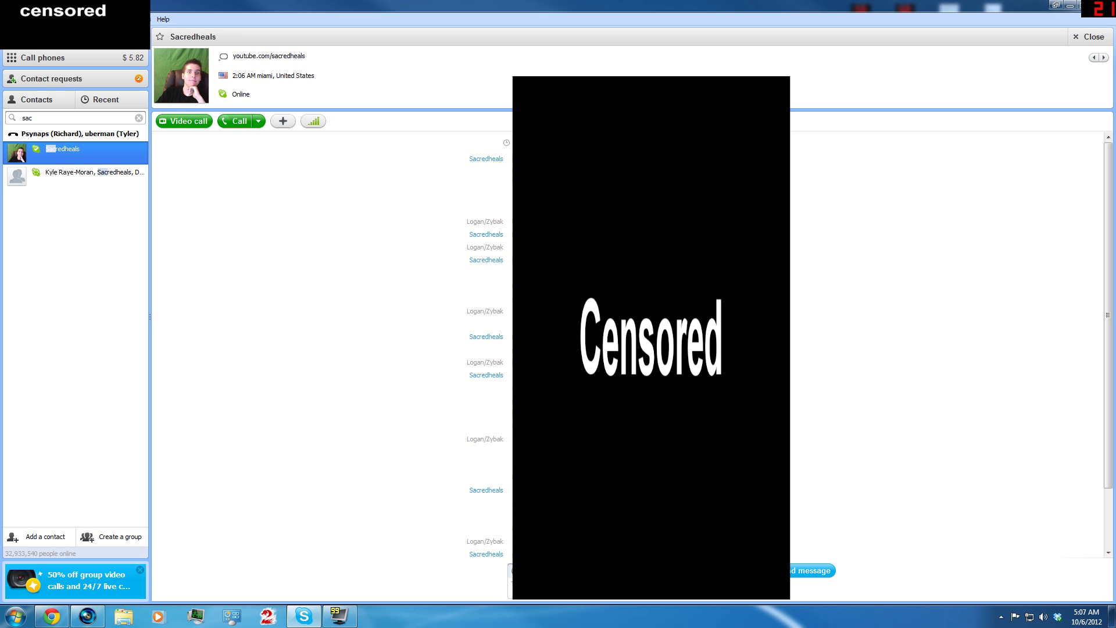
key(Escape)
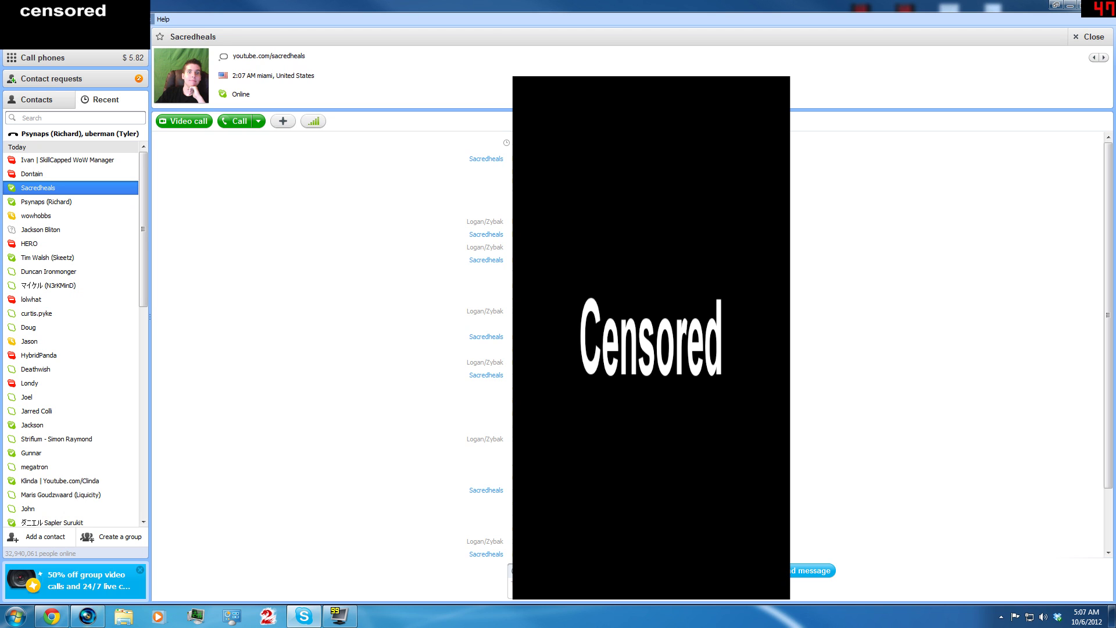
Step: In Tools > Options > Advanced, confirm no programs have Skype API access, then close Options
key(alt+t)
key(Down)
key(Down)
key(Down)
key(Down)
key(Down)
key(Down)
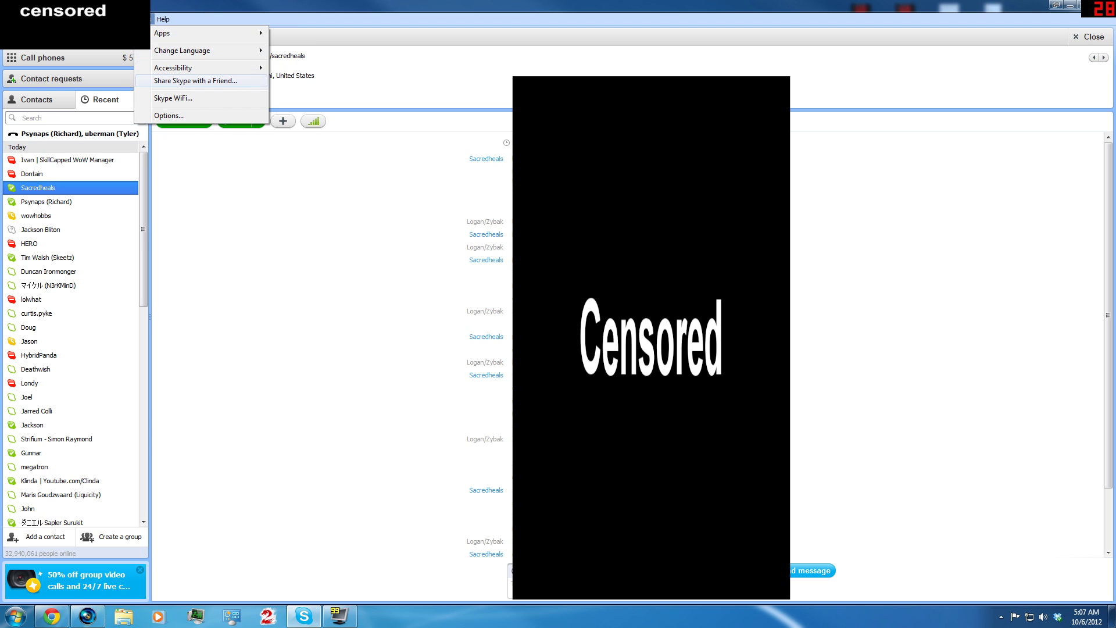
key(Return)
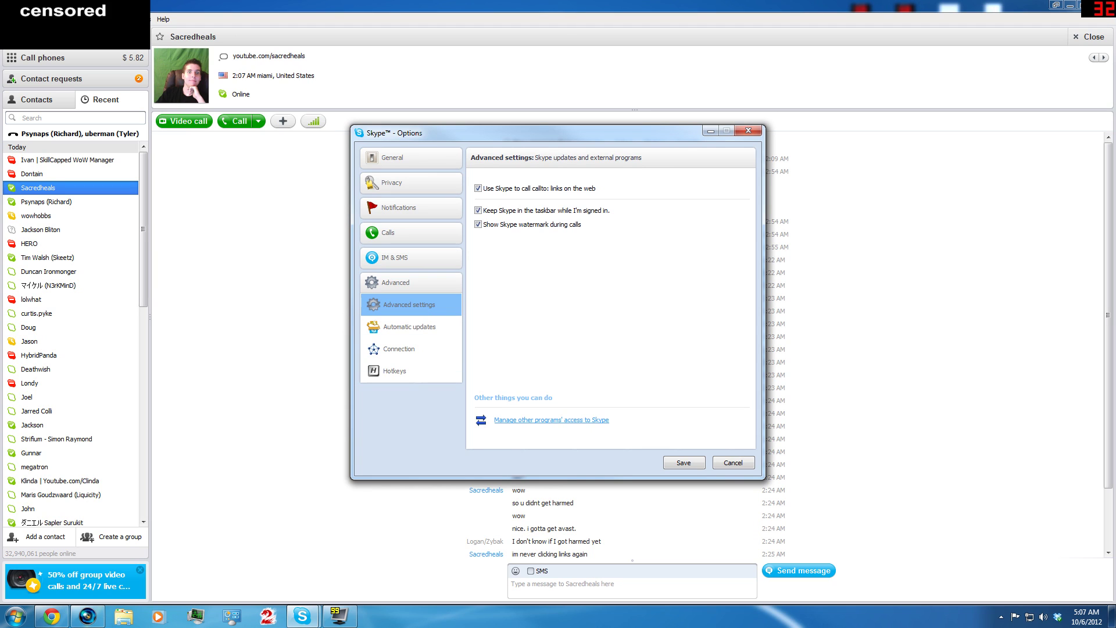
key(Return)
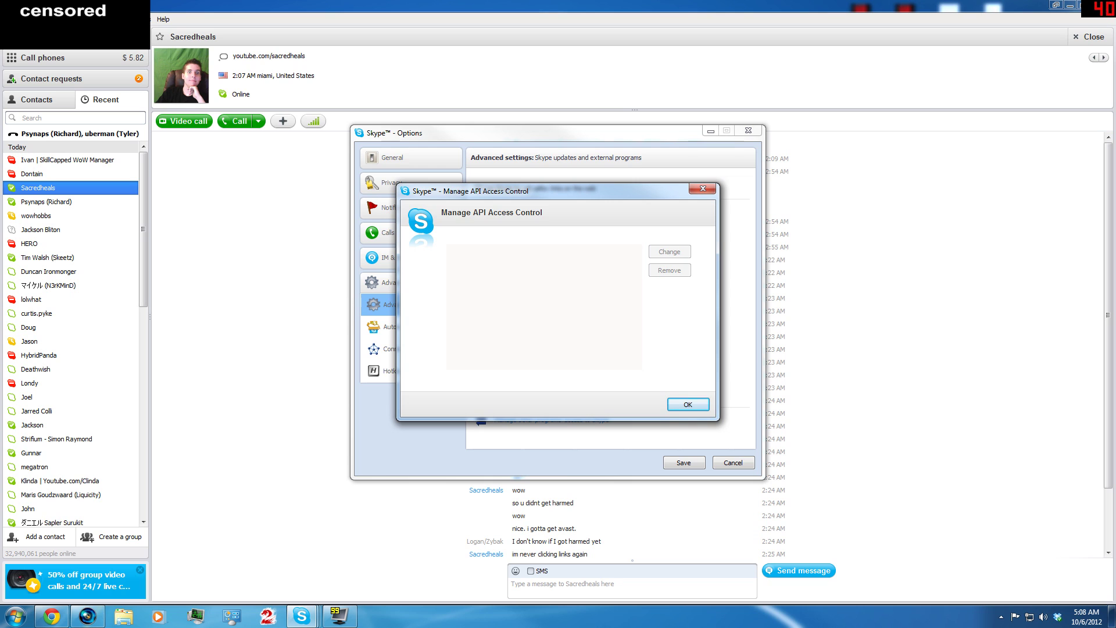
click(703, 188)
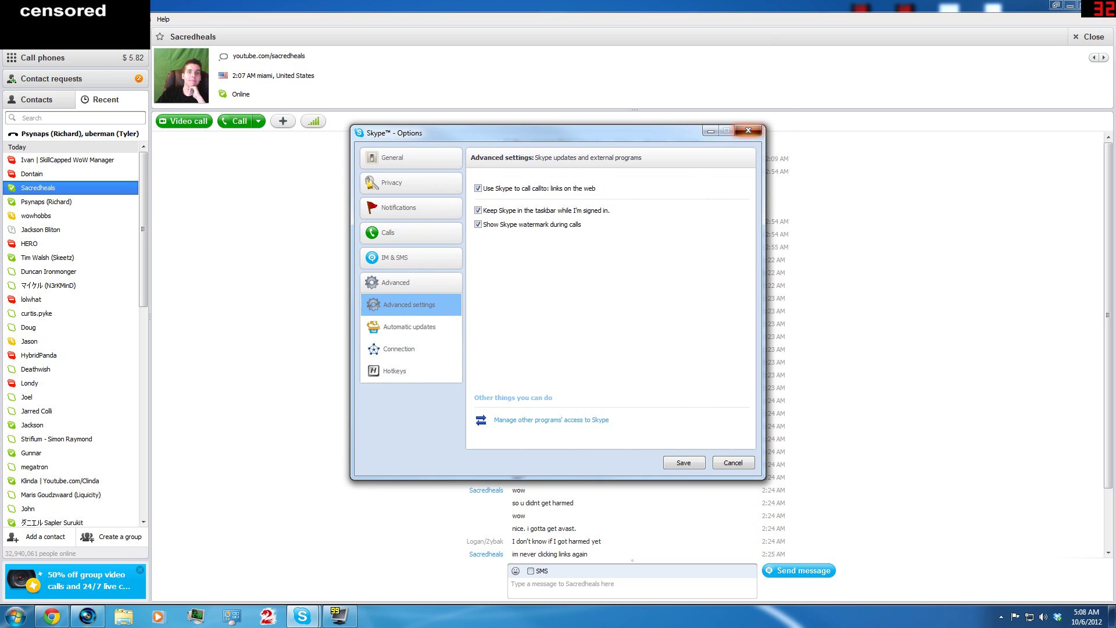
click(748, 131)
Step: Use Run from the Start menu to open the AppData Roaming folder
click(16, 617)
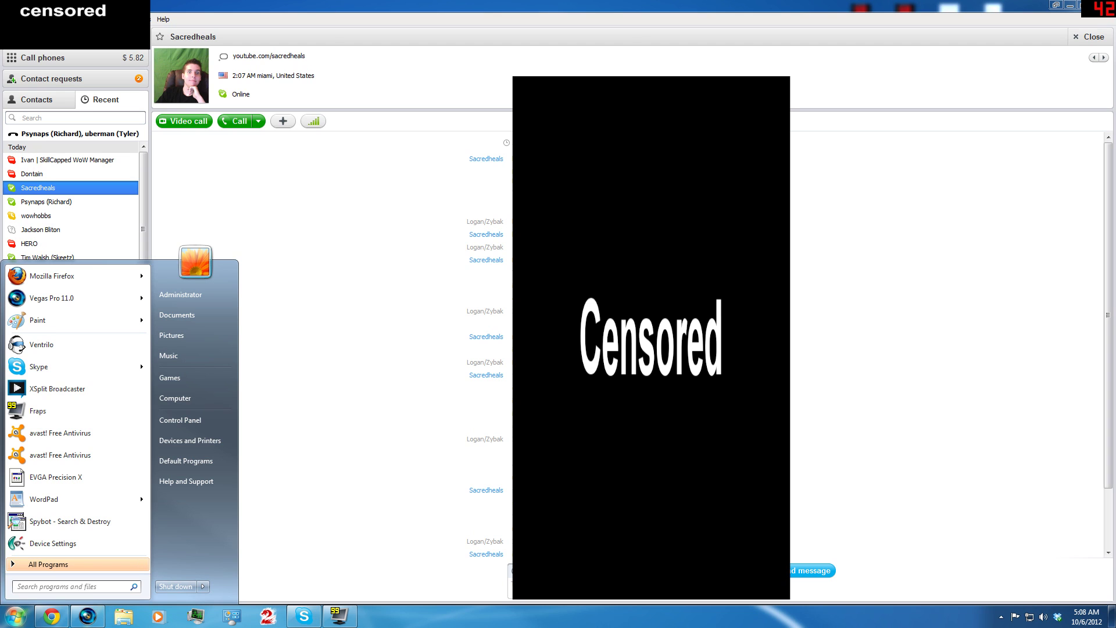
text(run)
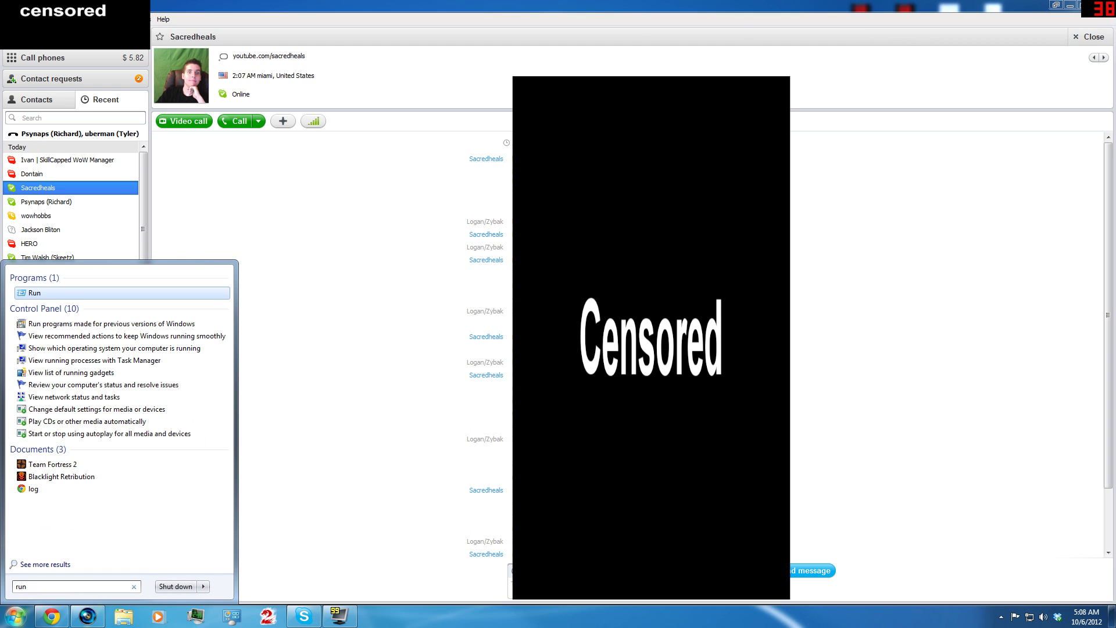
key(Return)
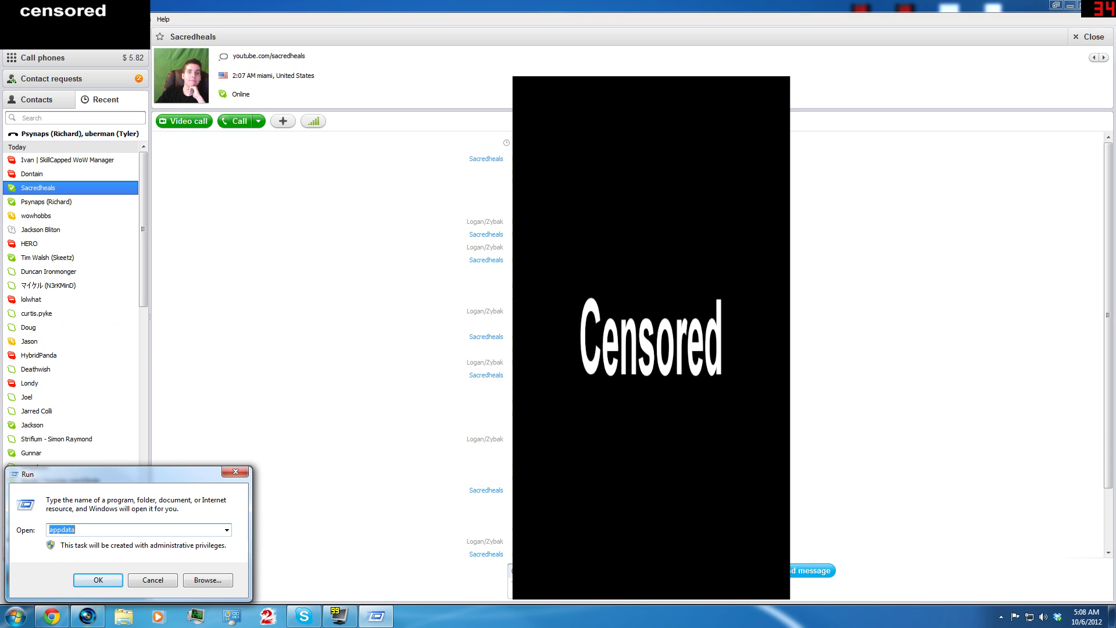
key(Return)
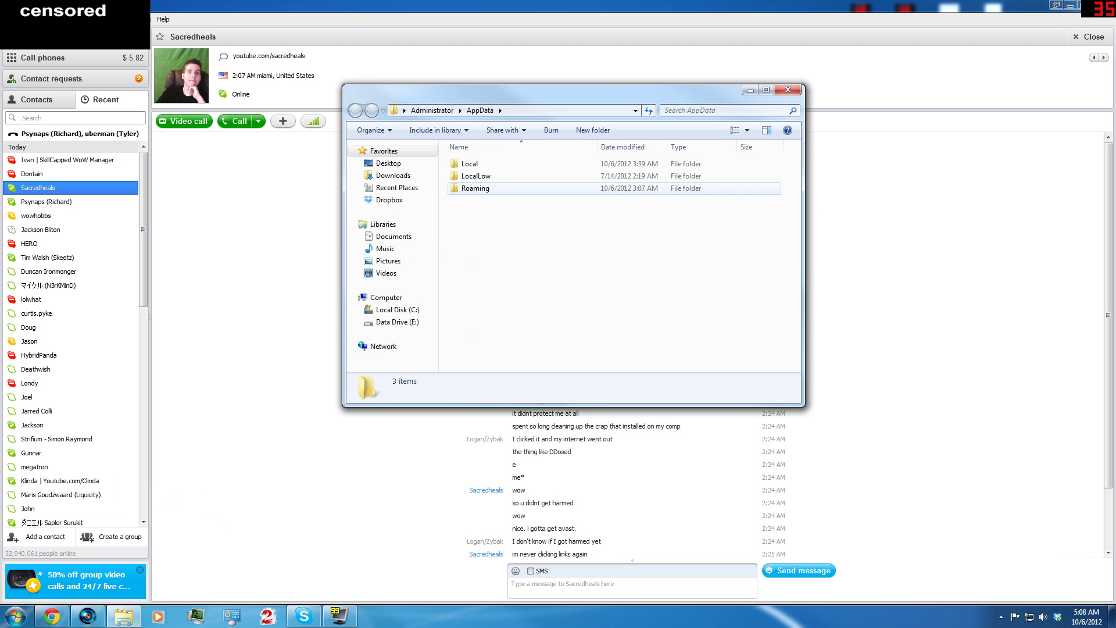
double_click(476, 188)
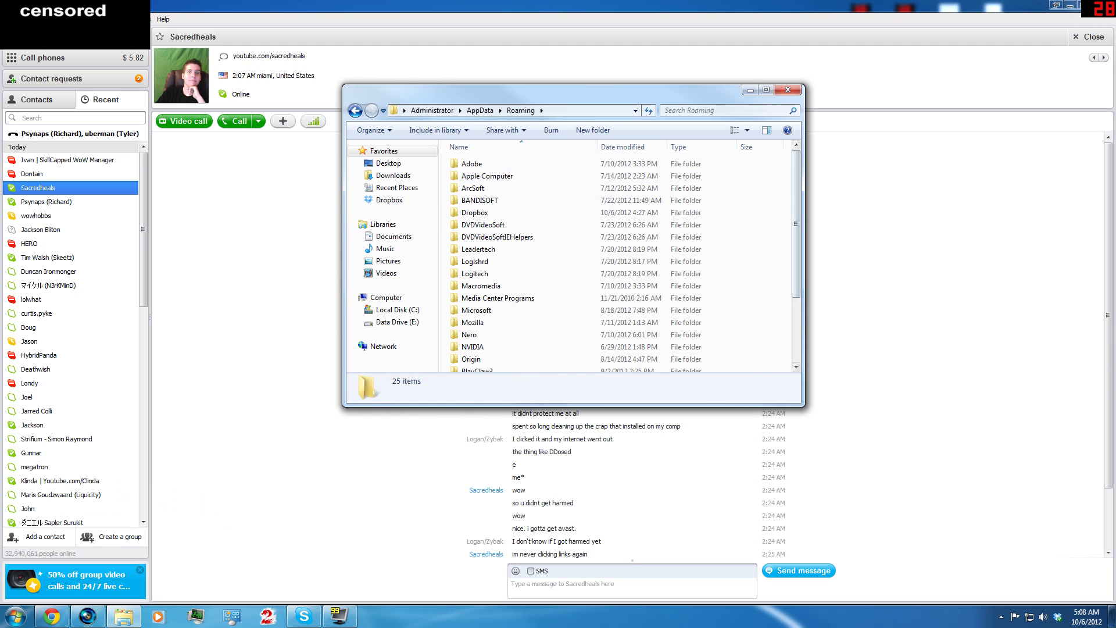
Step: Inspect all 25 Roaming folders, from Adobe to WinRAR, then close the Explorer window
scroll(581, 261, down, 3)
scroll(582, 262, up, 3)
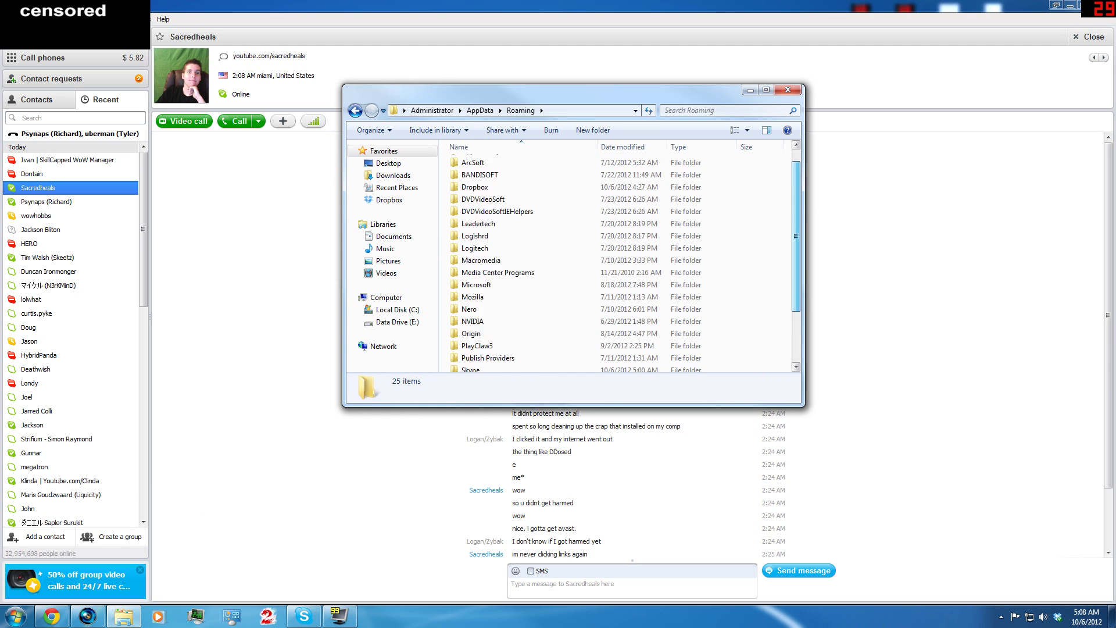
scroll(582, 262, down, 3)
scroll(582, 261, up, 3)
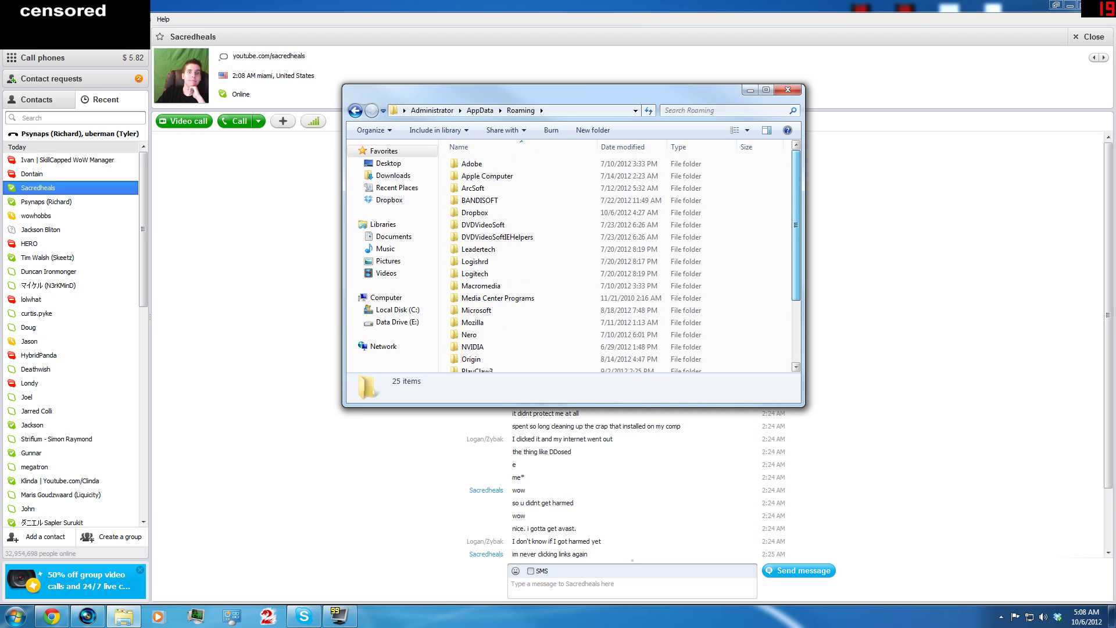
scroll(582, 261, down, 3)
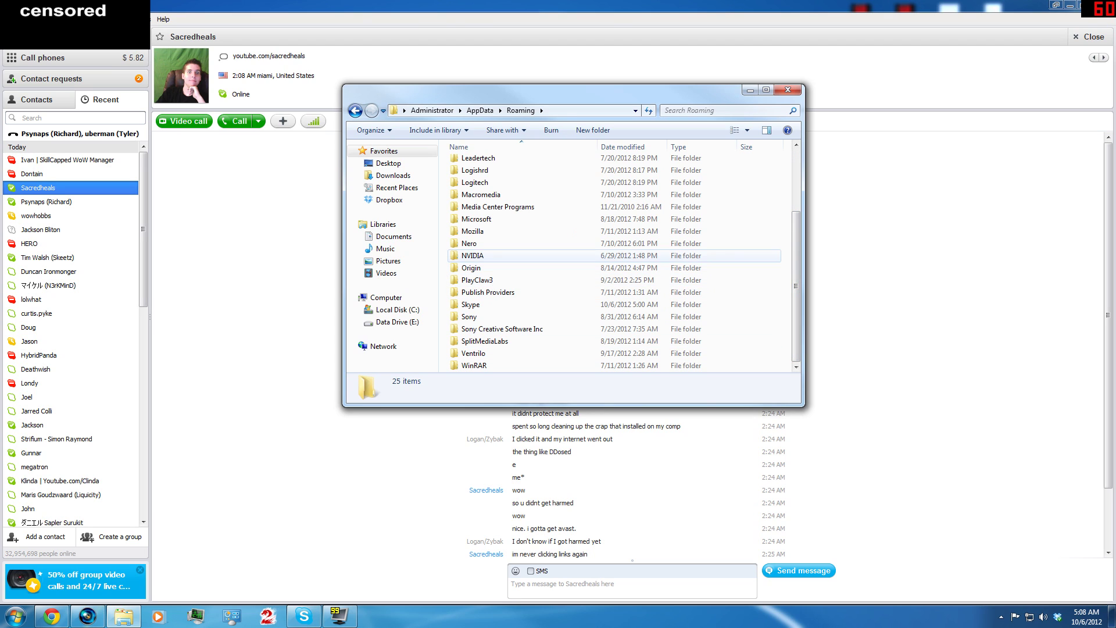
drag(801, 240, 799, 241)
scroll(794, 241, up, 3)
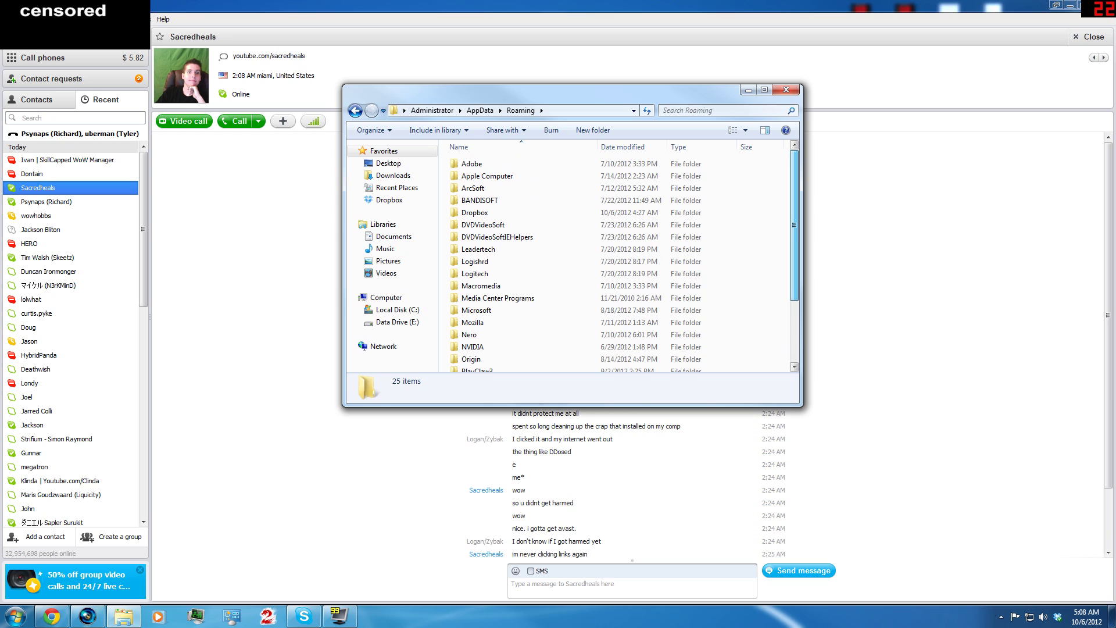
scroll(619, 261, down, 2)
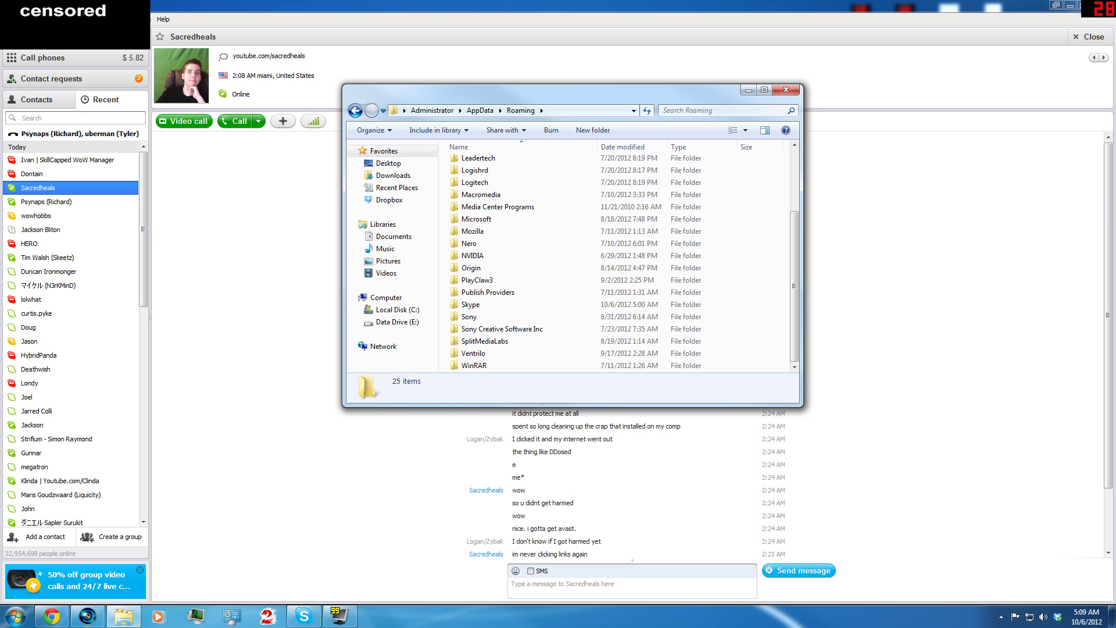
mouse_move(795, 291)
mouse_down()
mouse_move(794, 230)
mouse_move(795, 291)
mouse_up()
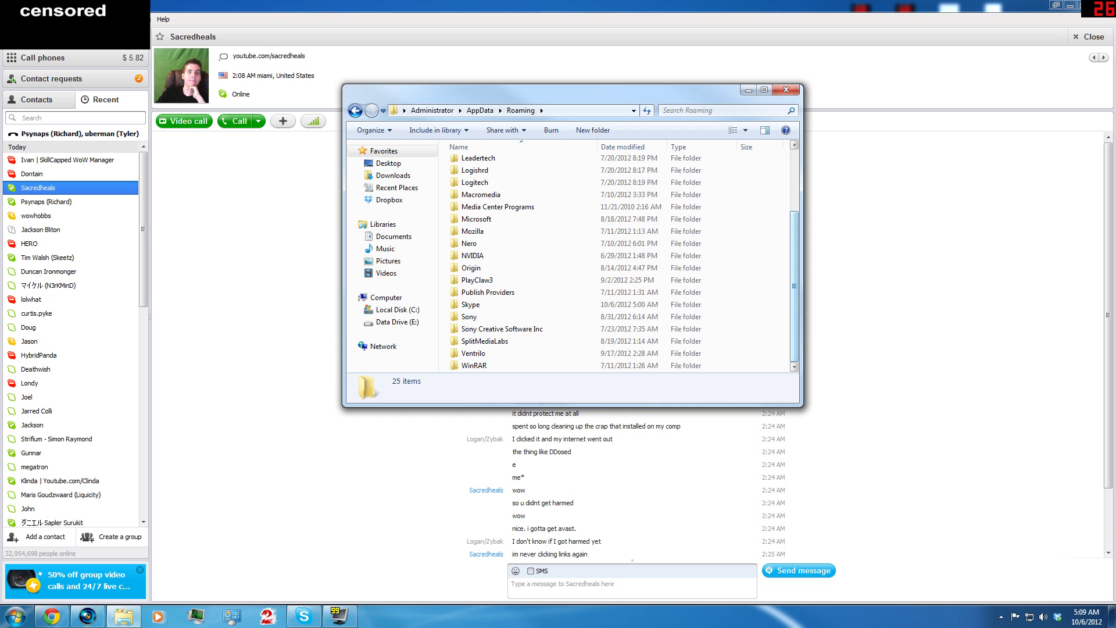
scroll(622, 262, up, 3)
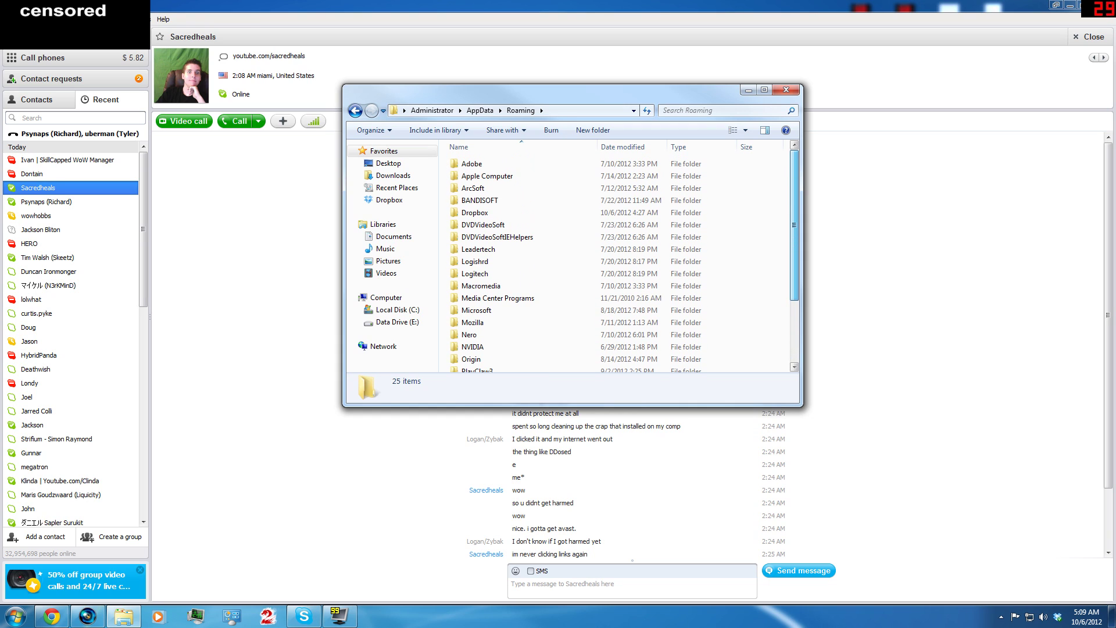
scroll(622, 261, down, 3)
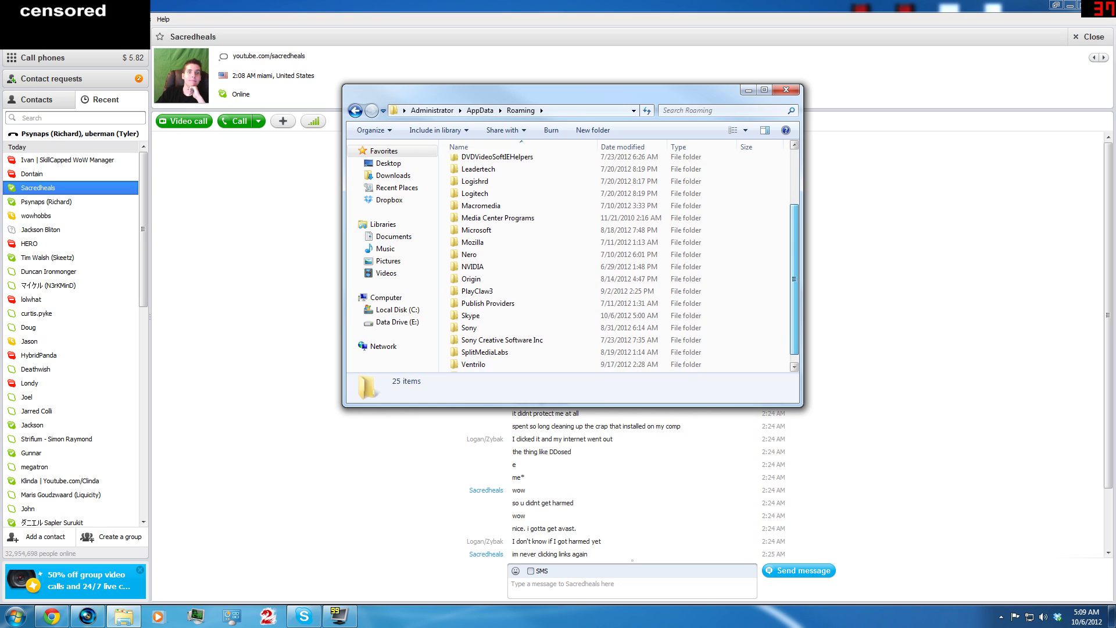
scroll(622, 261, down, 1)
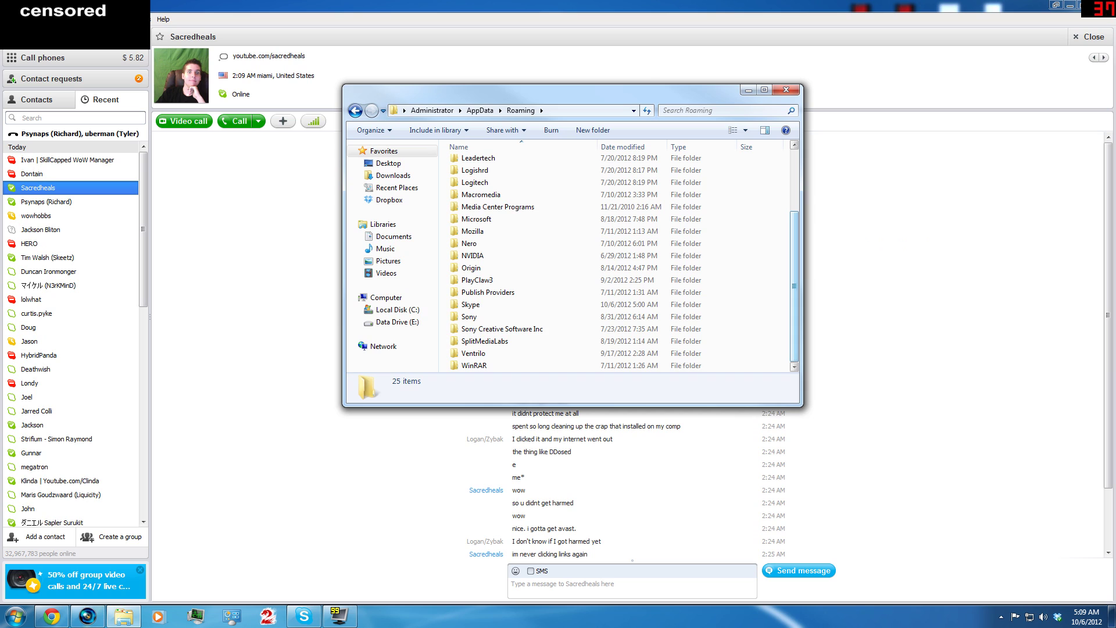
scroll(794, 285, up, 3)
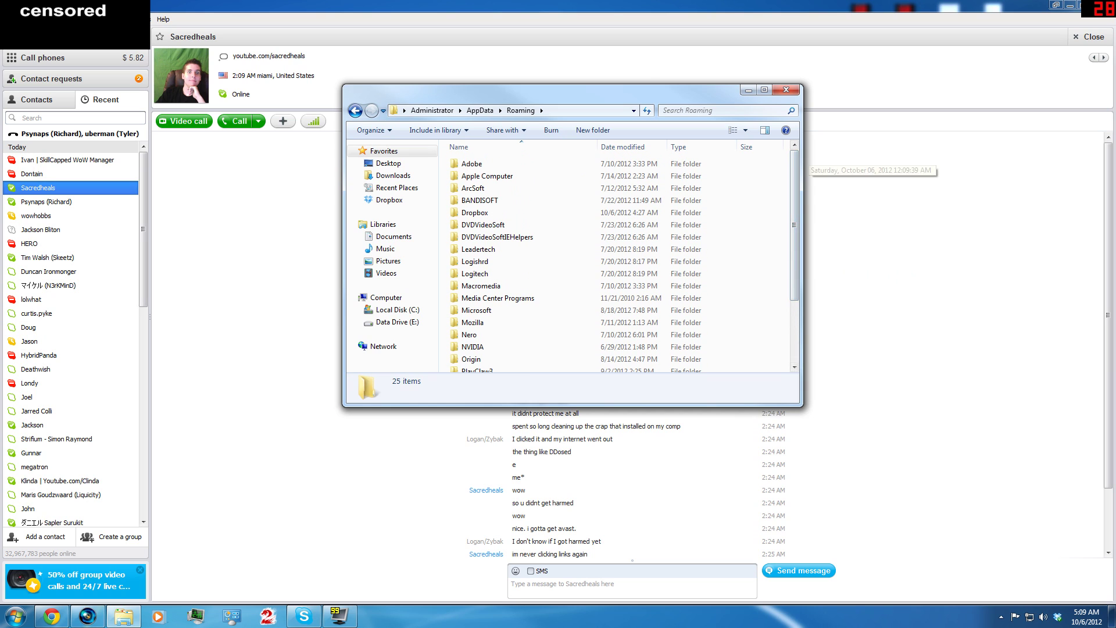
scroll(794, 285, down, 3)
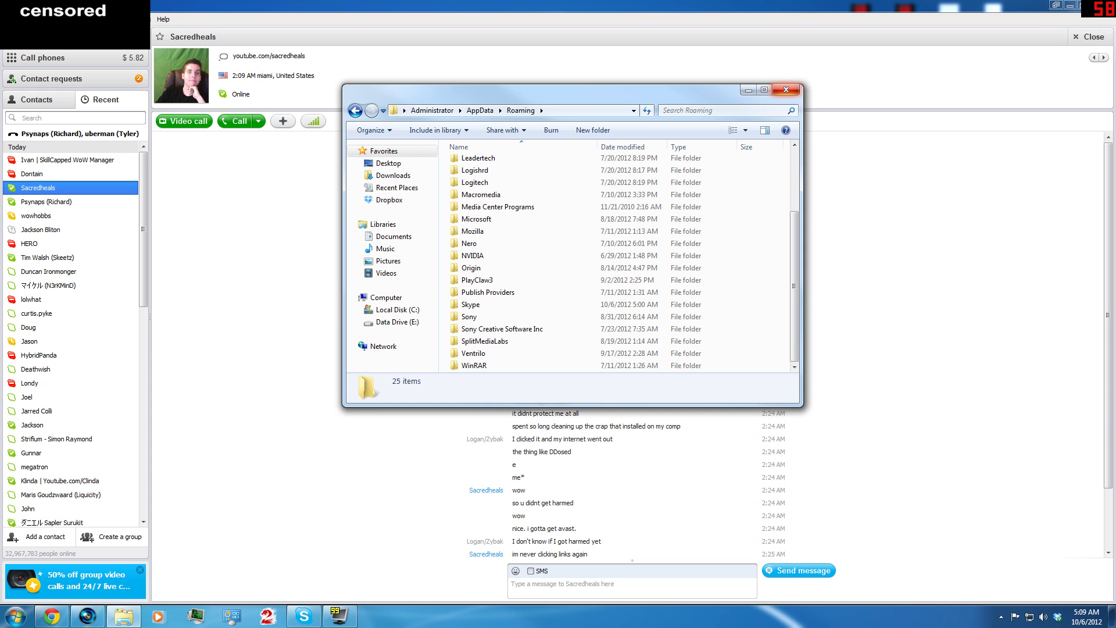
click(786, 89)
click(142, 19)
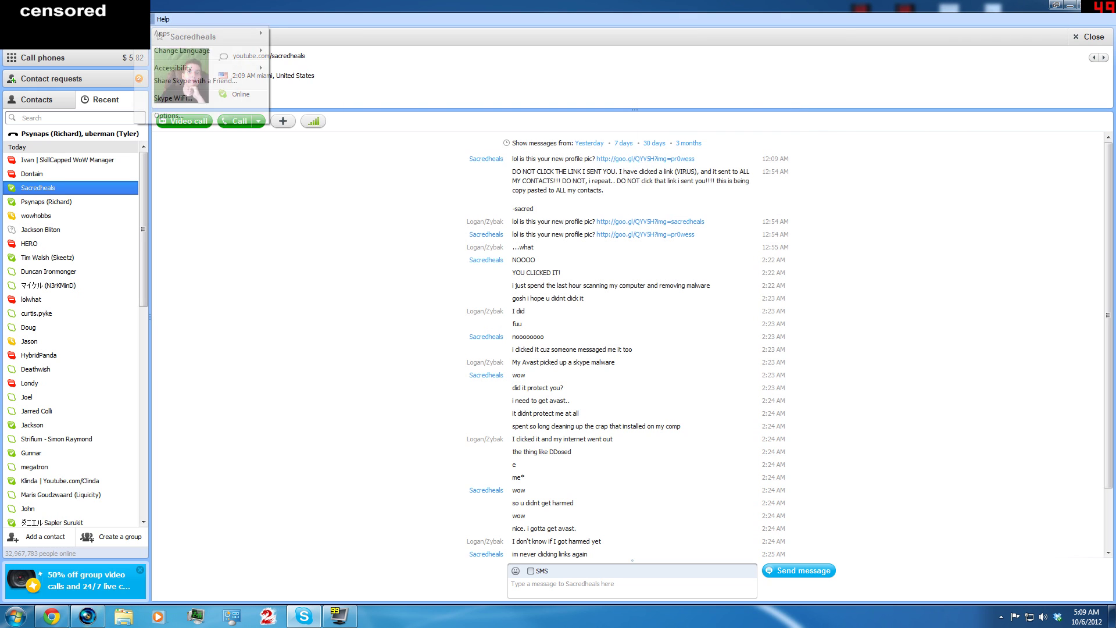
click(168, 115)
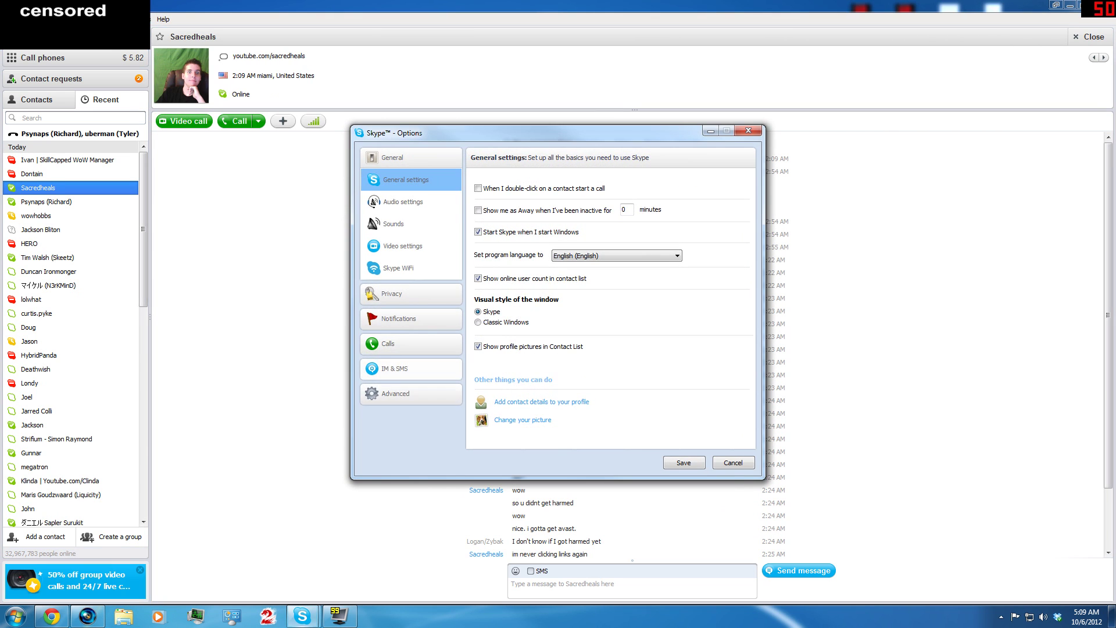
click(395, 396)
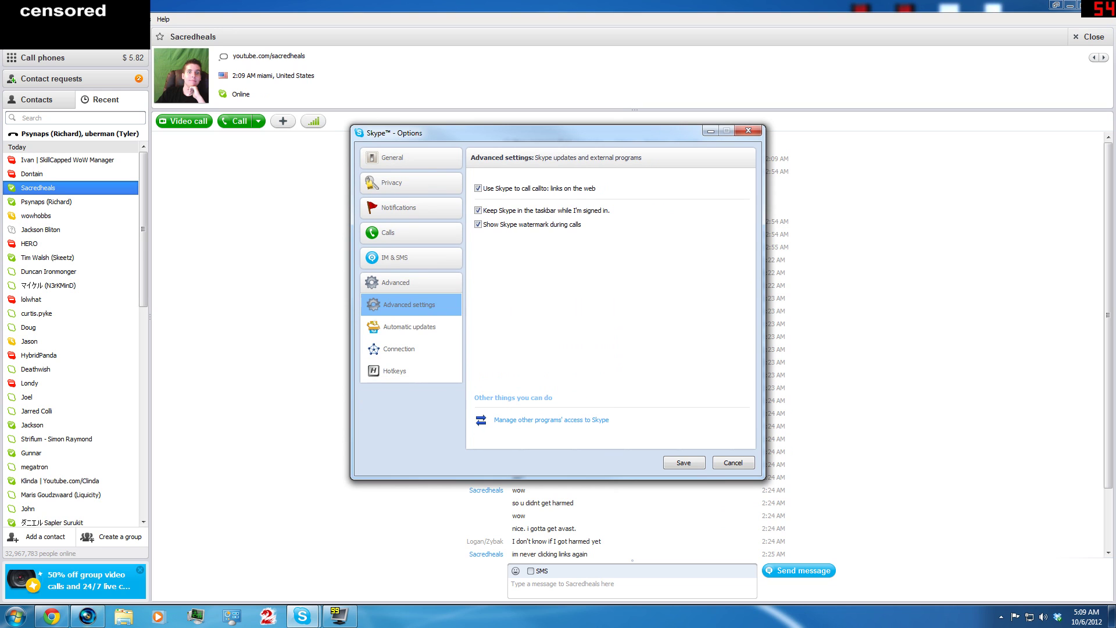
click(552, 419)
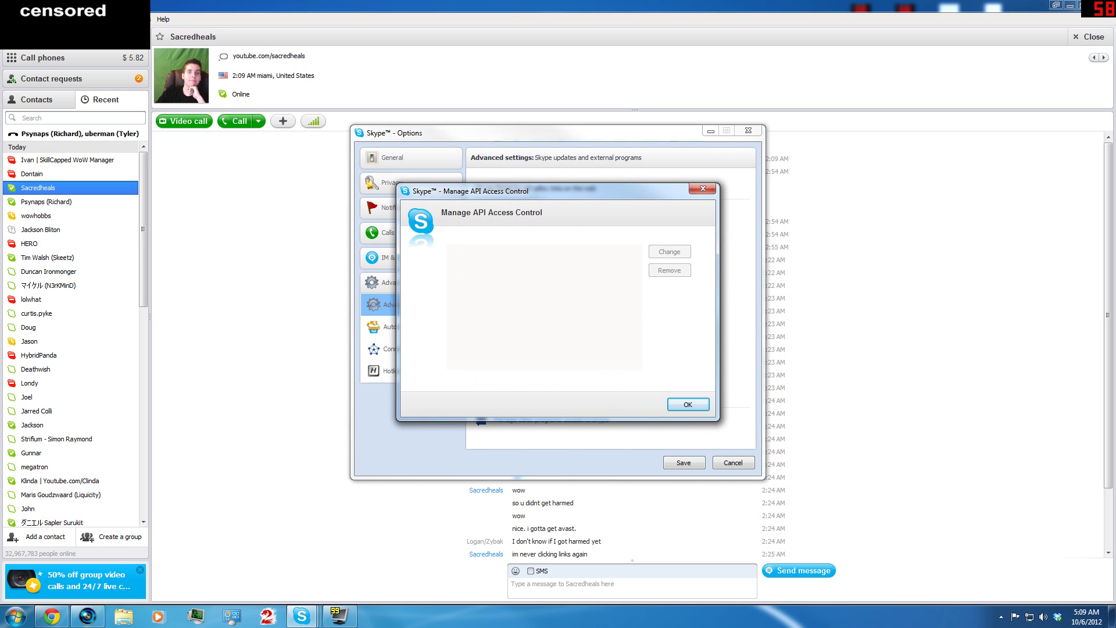
click(703, 189)
key(Escape)
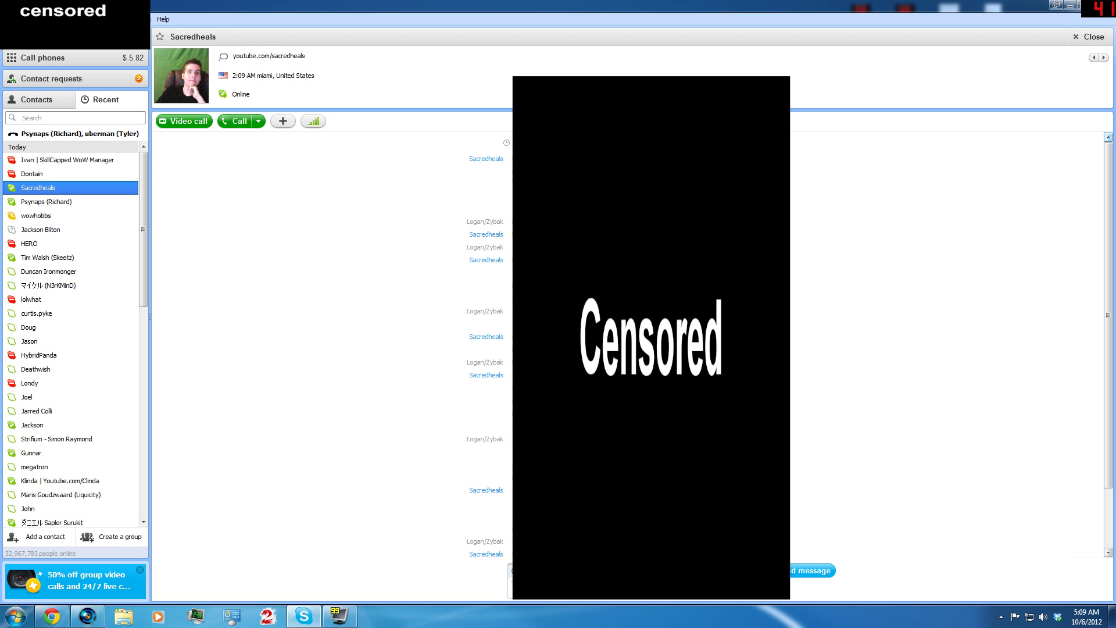
scroll(1109, 349, down, 3)
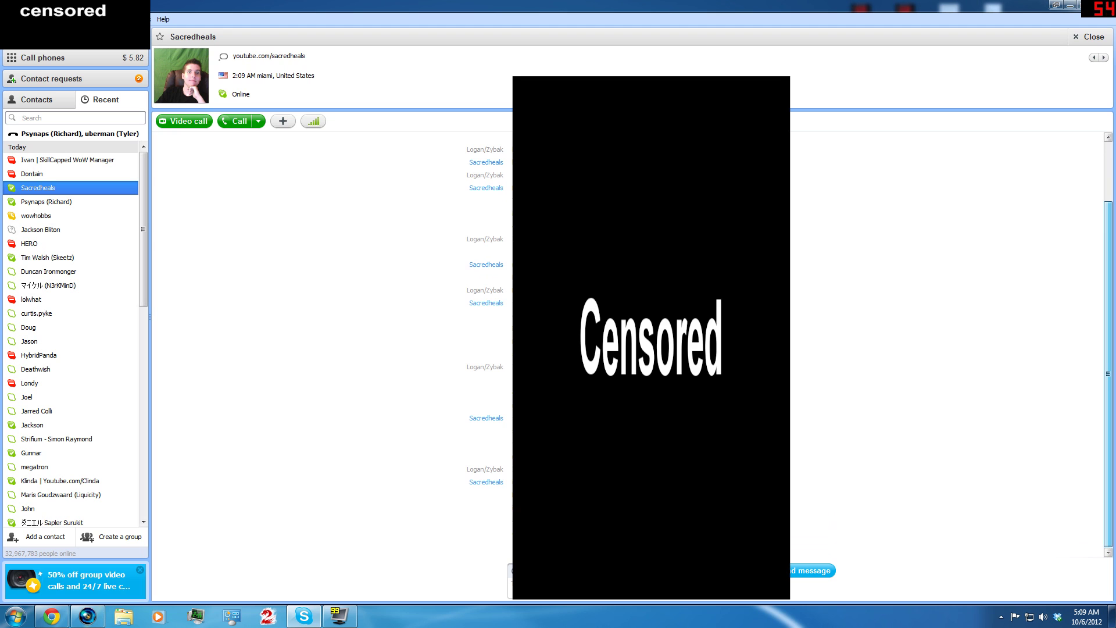
scroll(628, 343, up, 3)
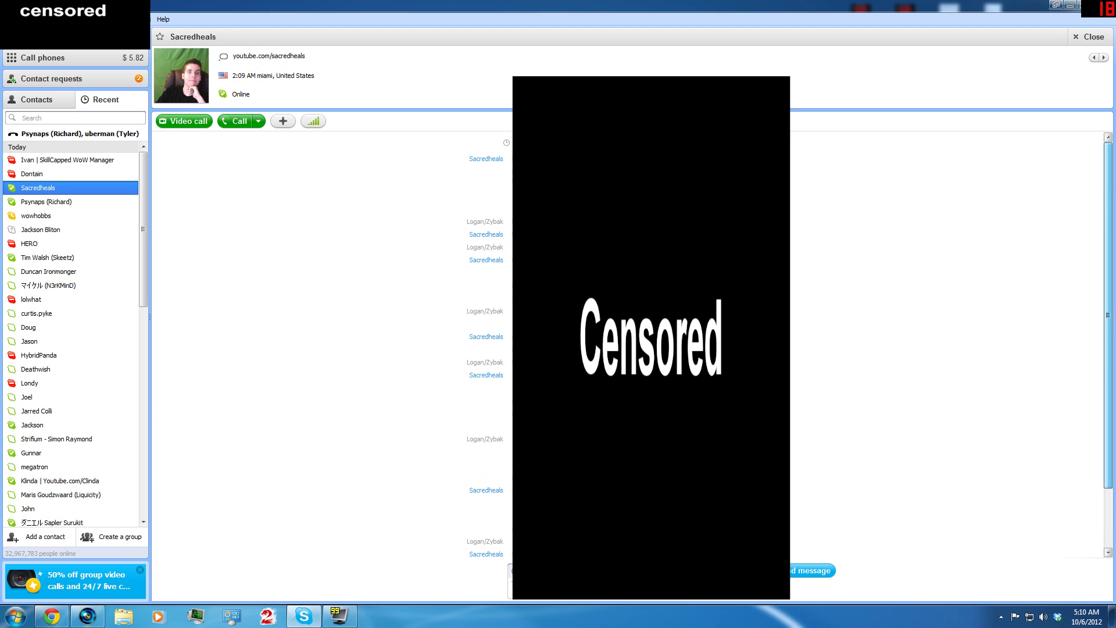
scroll(143, 232, down, 12)
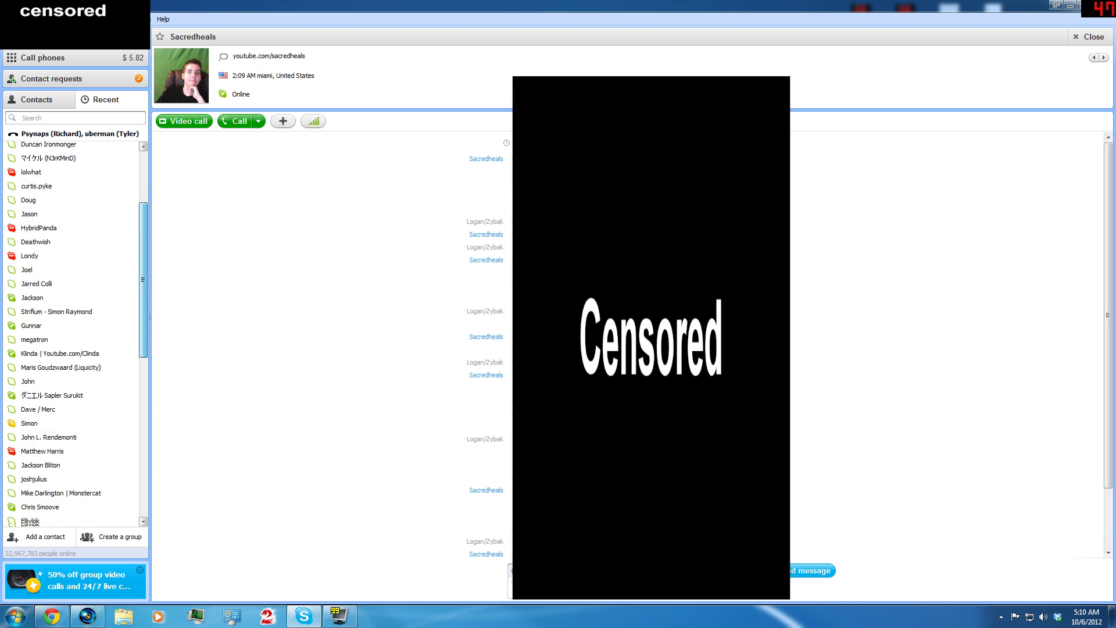
scroll(70, 291, up, 12)
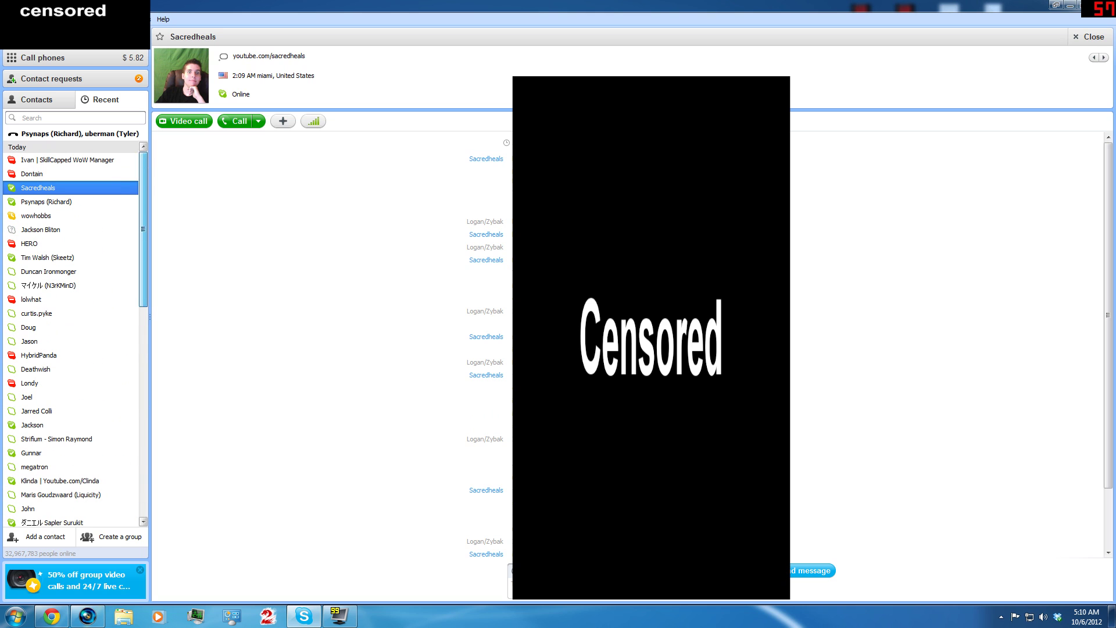
click(32, 174)
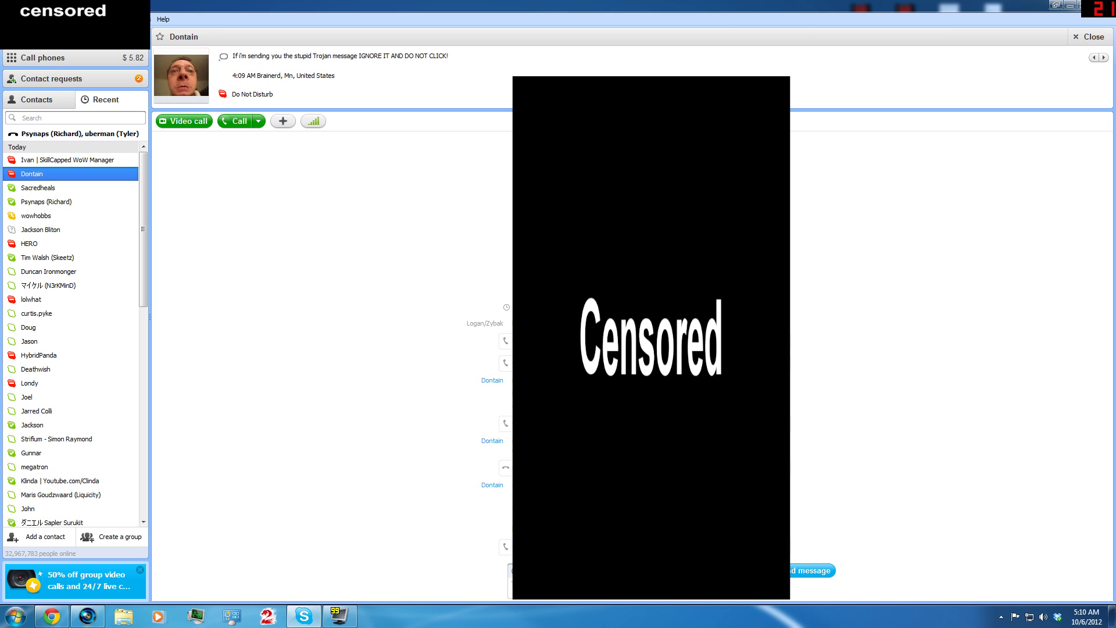
click(38, 188)
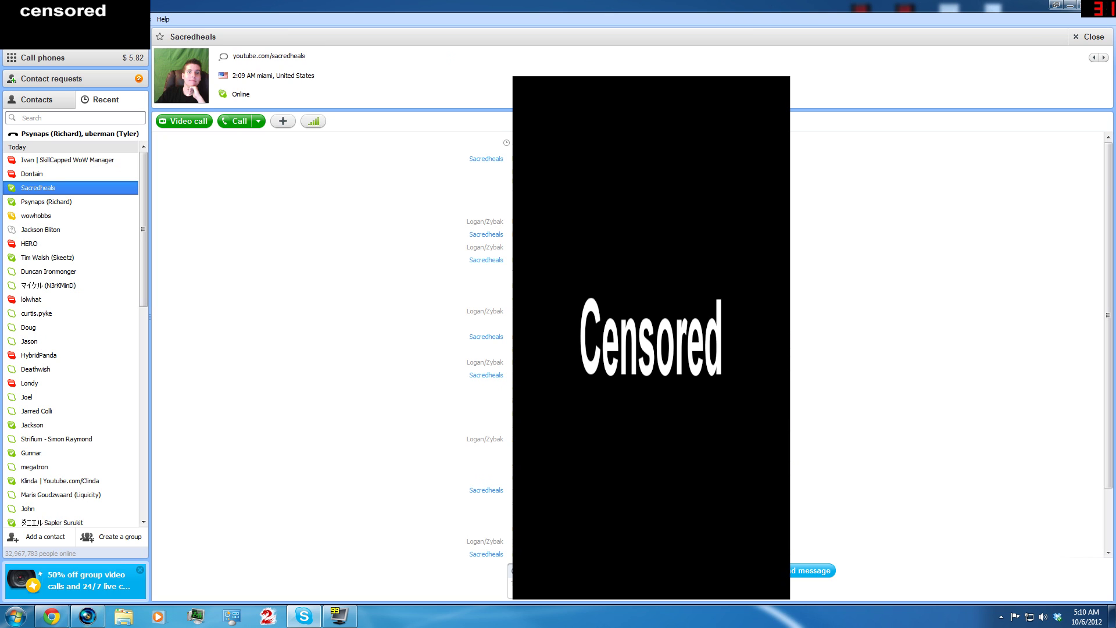